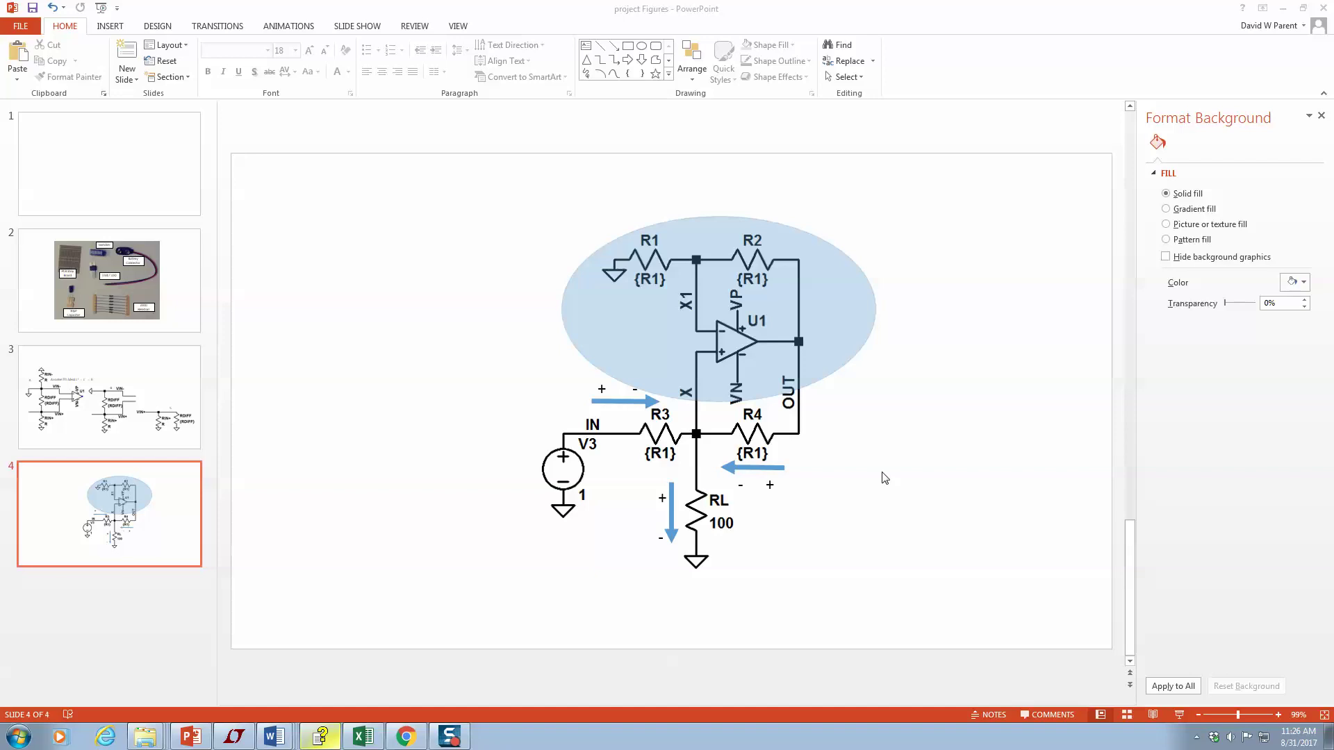
# View the LTspice howland schematic, then return to the annotated Howland circuit on PowerPoint slide 4
pyautogui.click(237, 738)
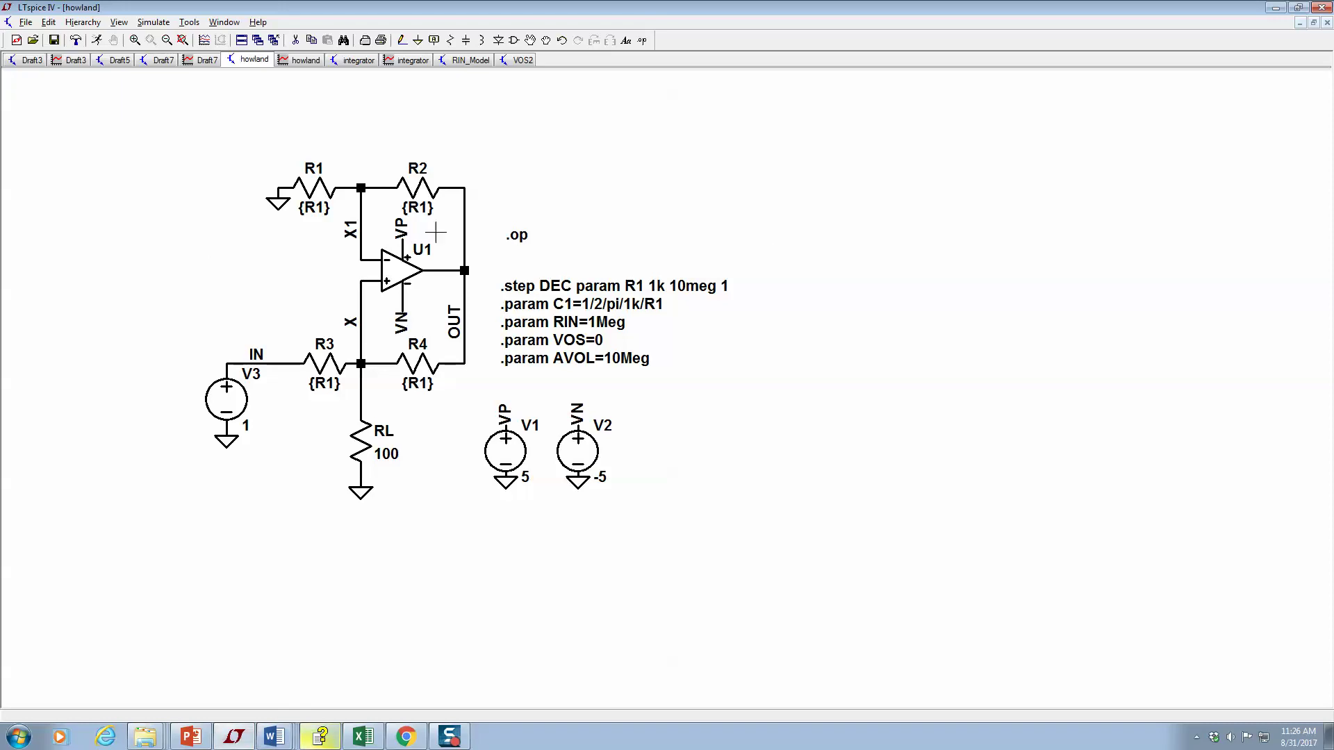
pyautogui.click(189, 738)
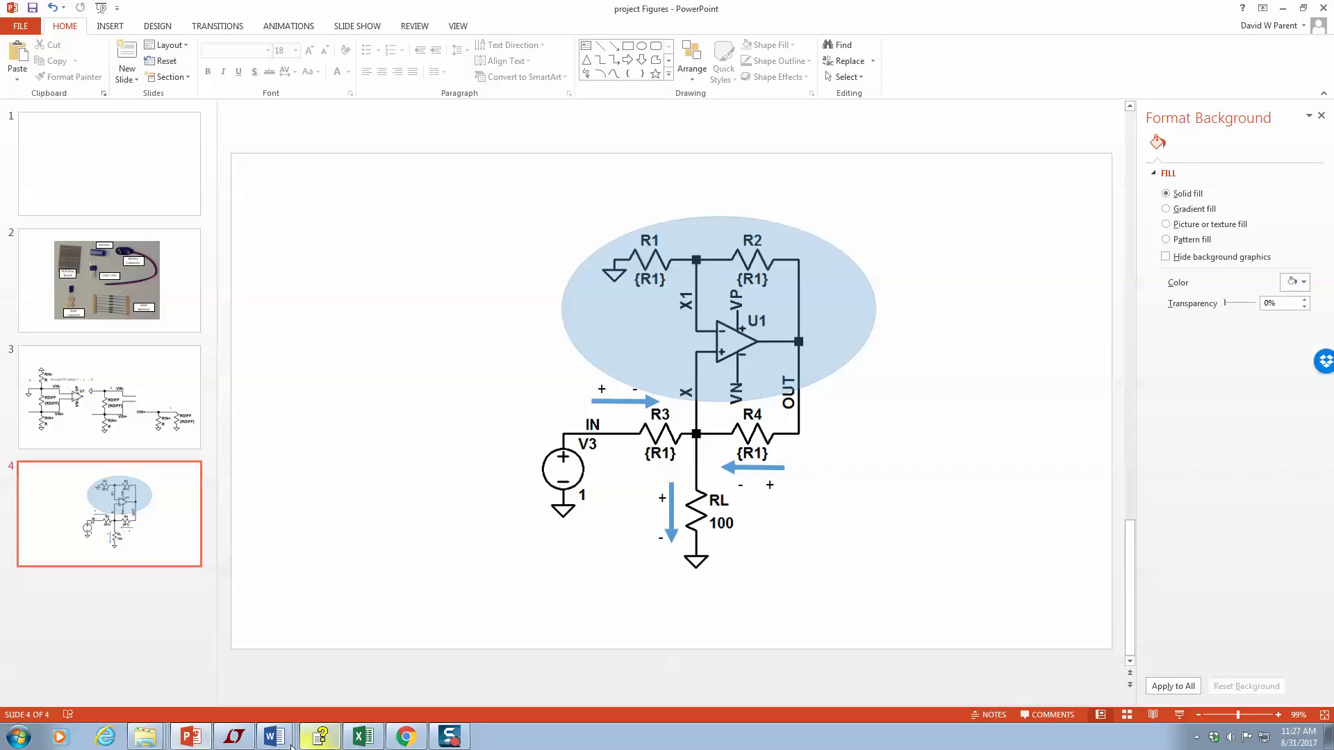
pyautogui.moveTo(269, 741)
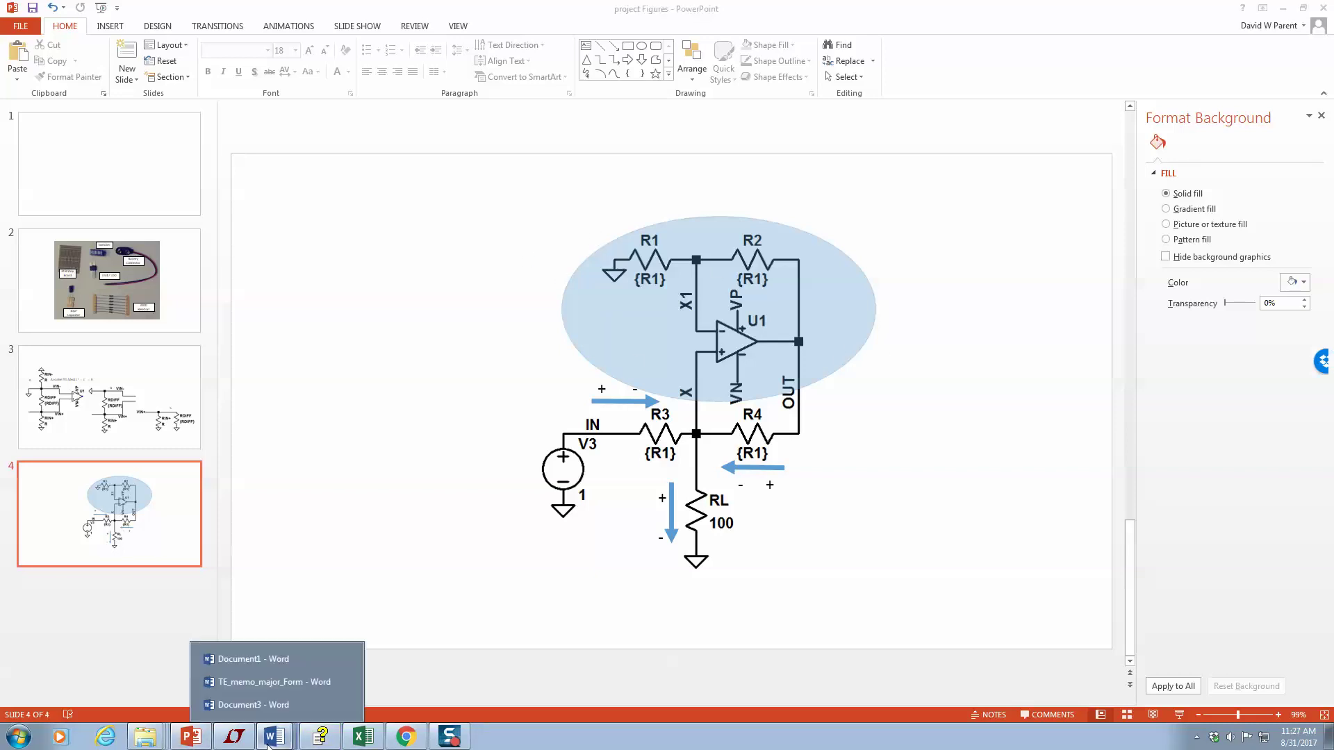
# Open Document1 in Word, backing out of the Save As screen
pyautogui.click(255, 660)
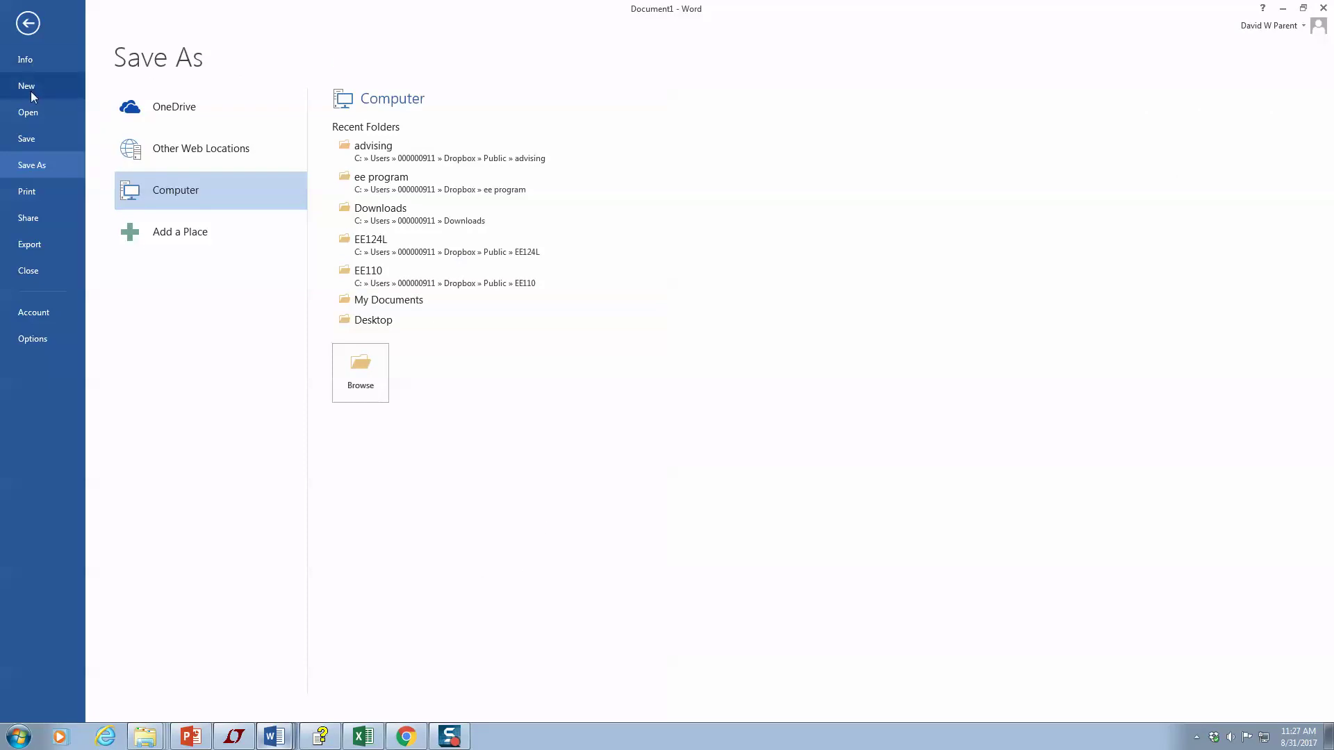
pyautogui.click(29, 31)
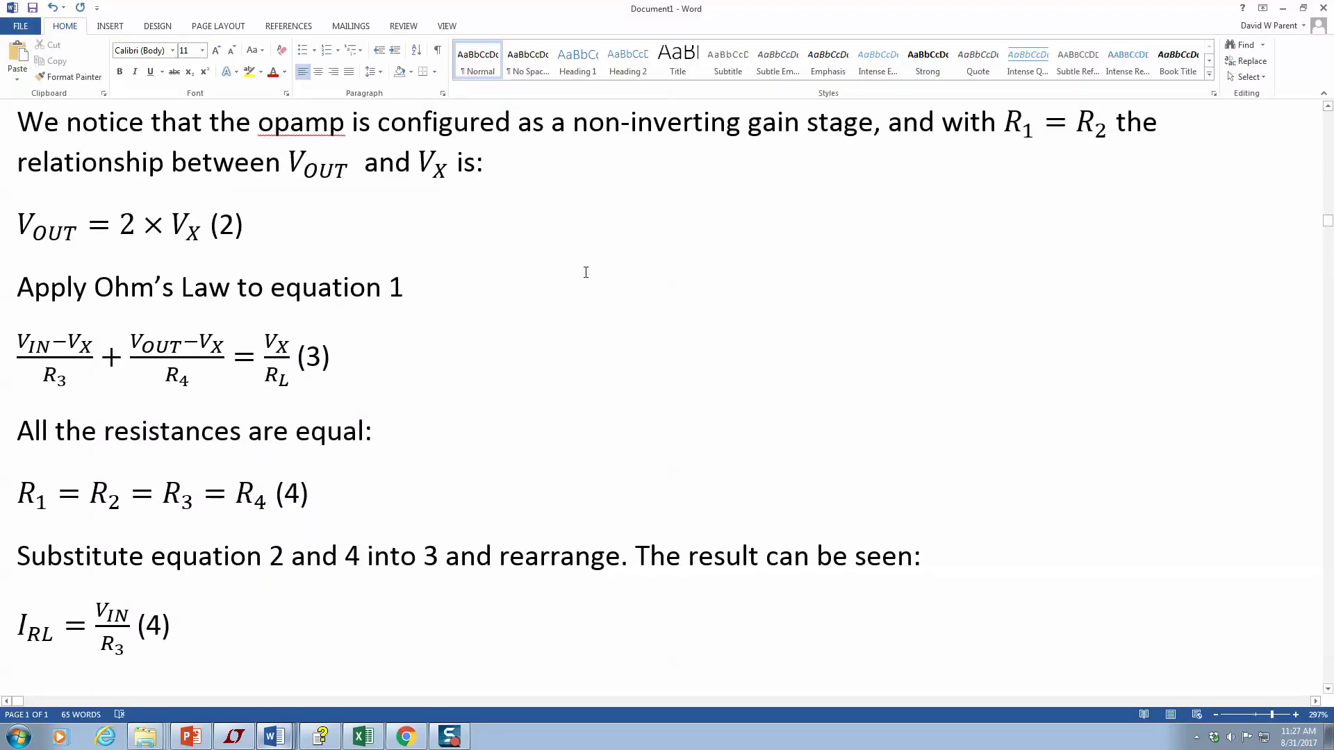
# Scroll up to the Derivation assumptions line and place the cursor just after OPAMP
pyautogui.scroll(1, 586, 272)
pyautogui.scroll(2, 610, 295)
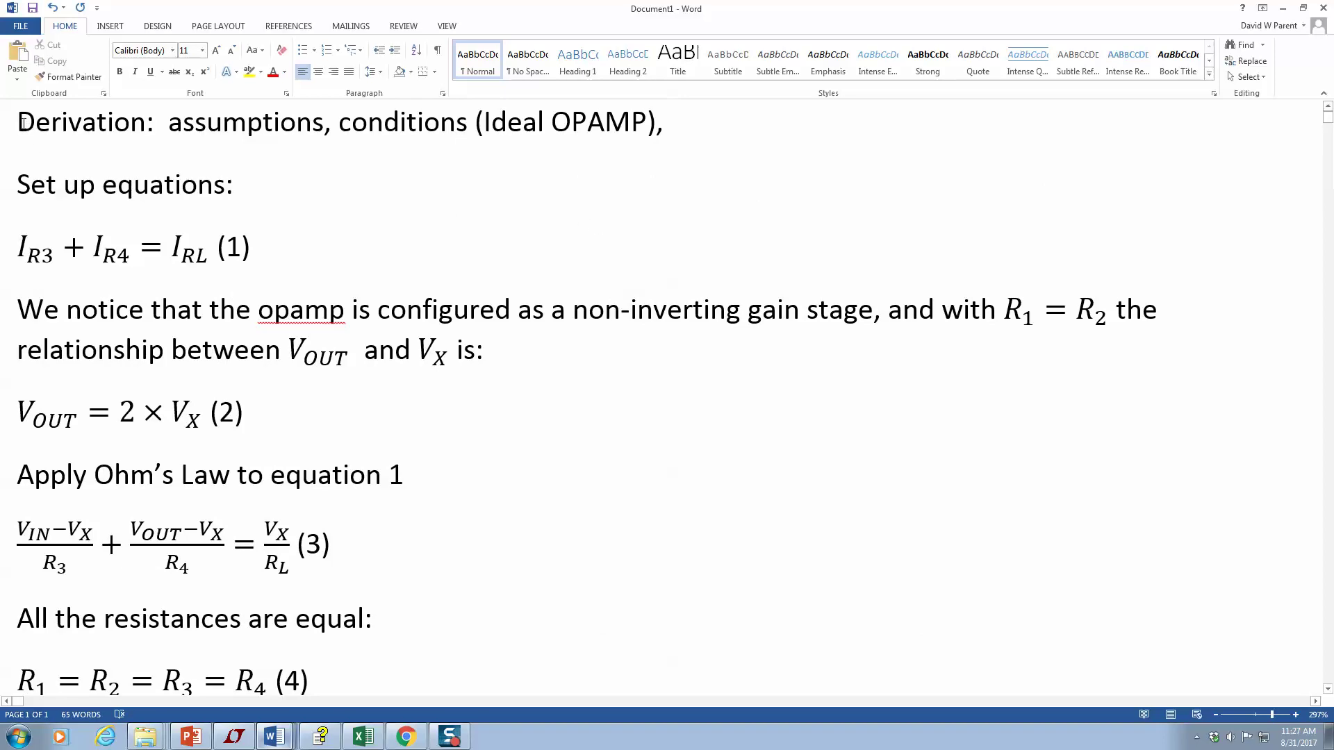
pyautogui.moveTo(20, 126); pyautogui.dragTo(691, 102)
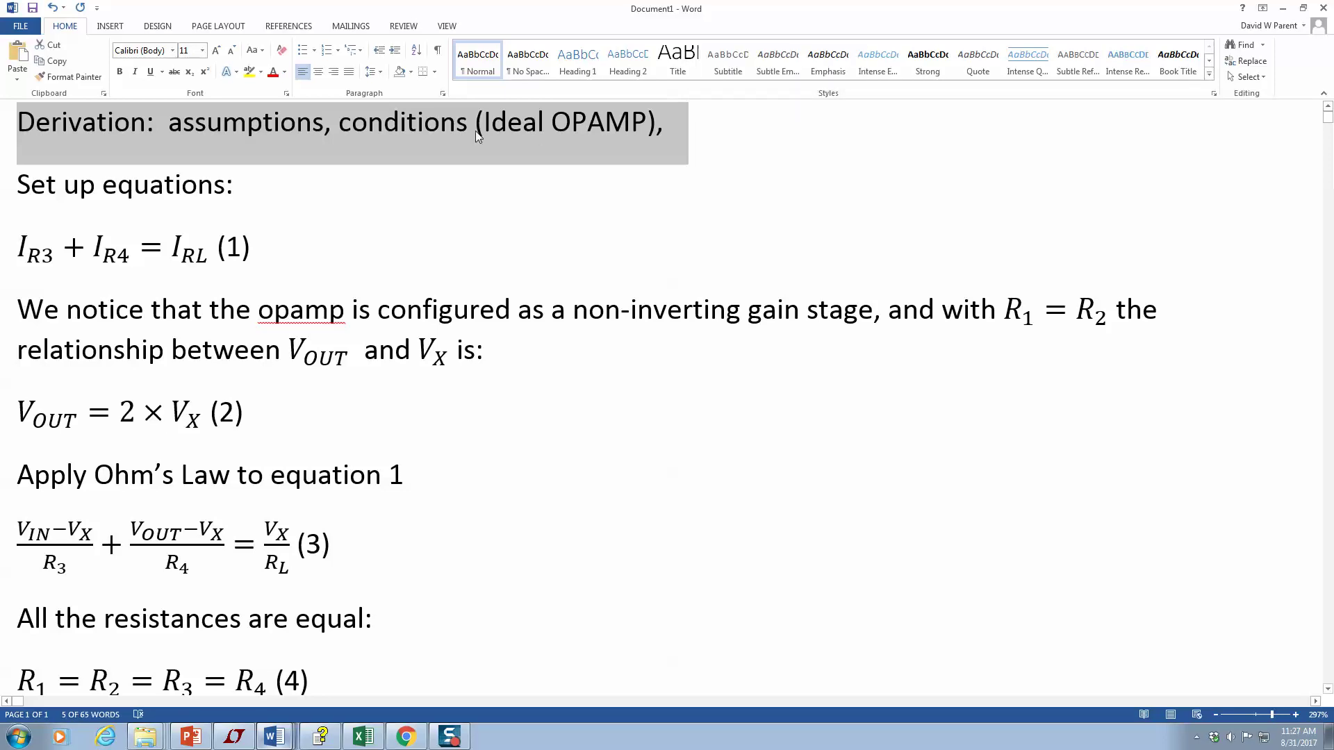
pyautogui.click(544, 129)
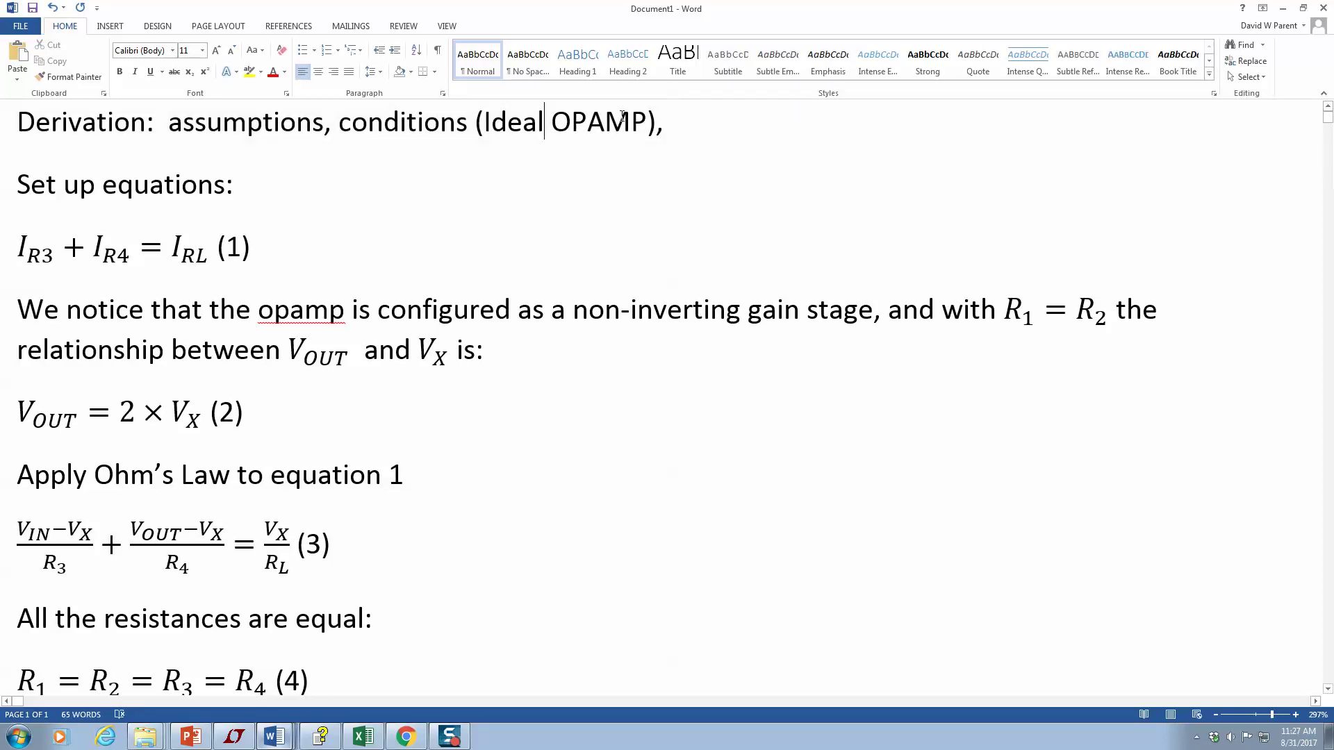
pyautogui.click(647, 123)
# Delete 'We' and replace 'notice that the' with 'The' so the sentence reads 'The opamp is configured…'
pyautogui.moveTo(66, 309); pyautogui.dragTo(3, 301)
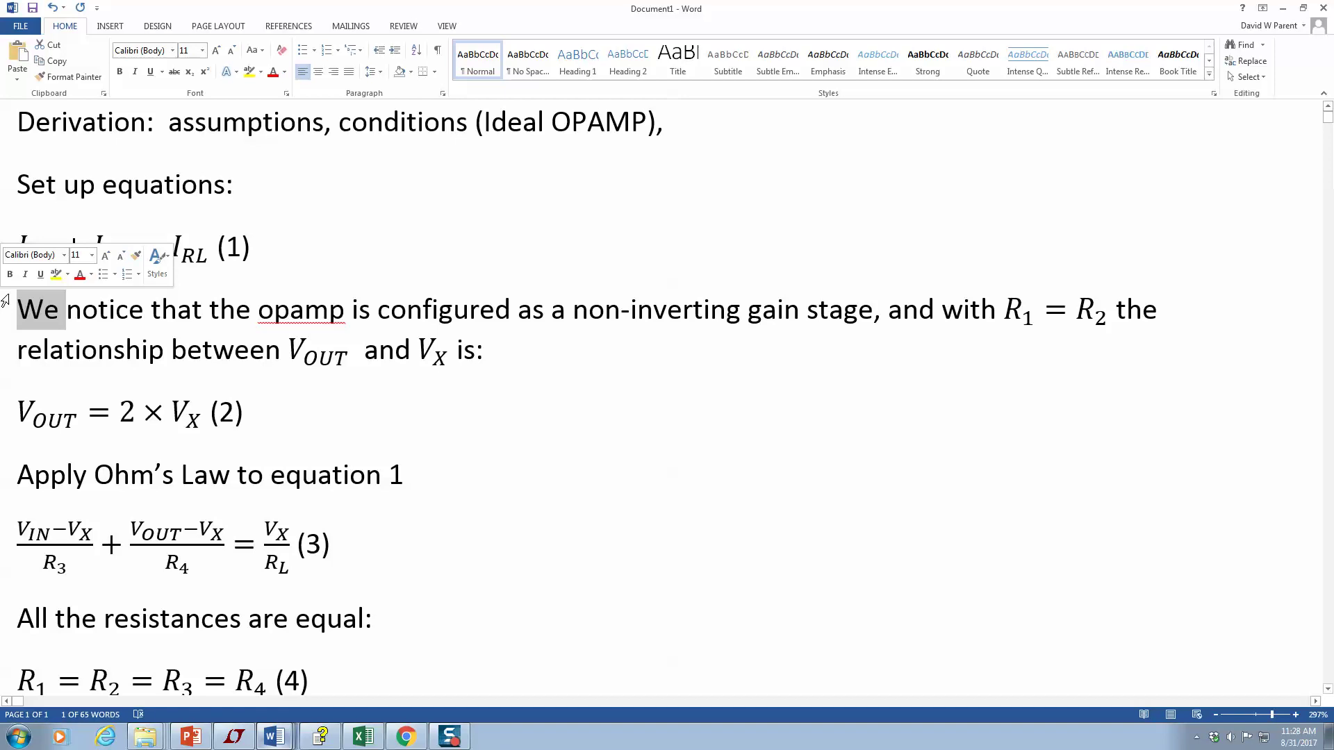
pyautogui.press('Delete')
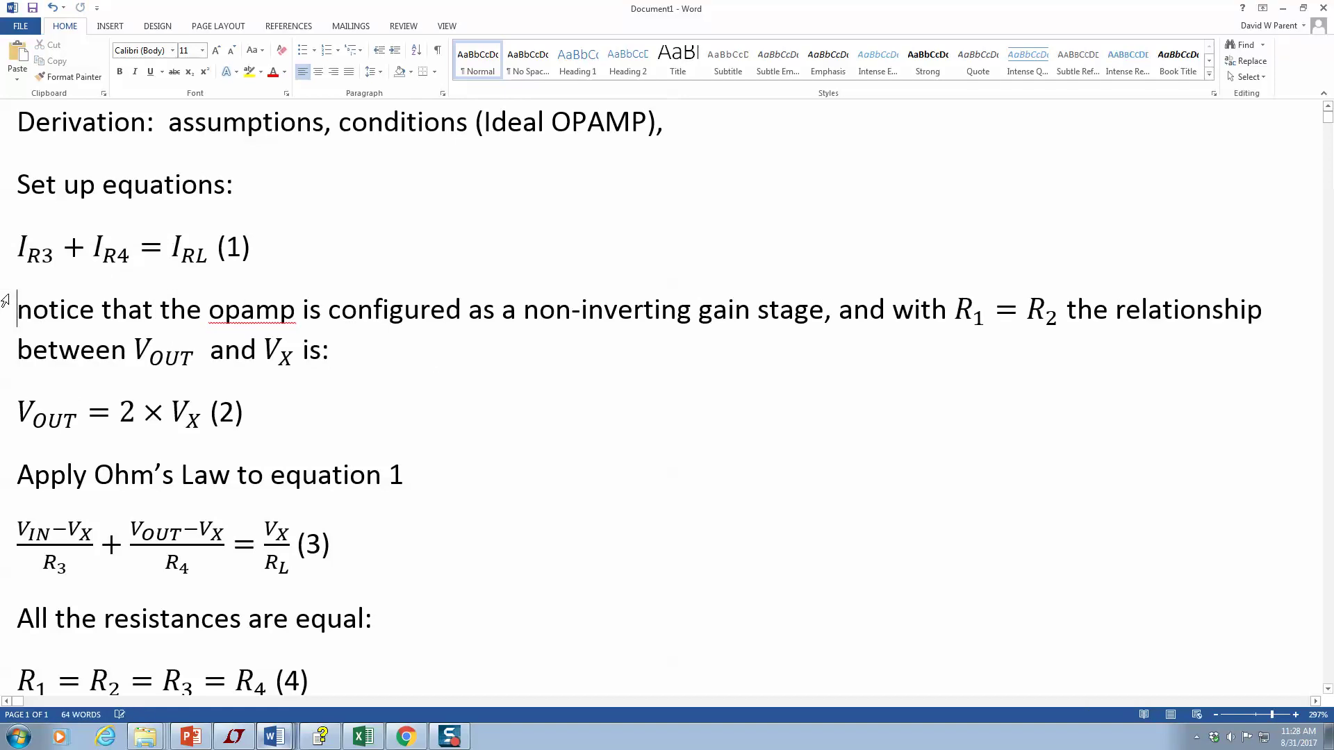
pyautogui.moveTo(167, 307); pyautogui.dragTo(5, 316)
pyautogui.write('TH')
pyautogui.press('BackSpace')
pyautogui.write('he')
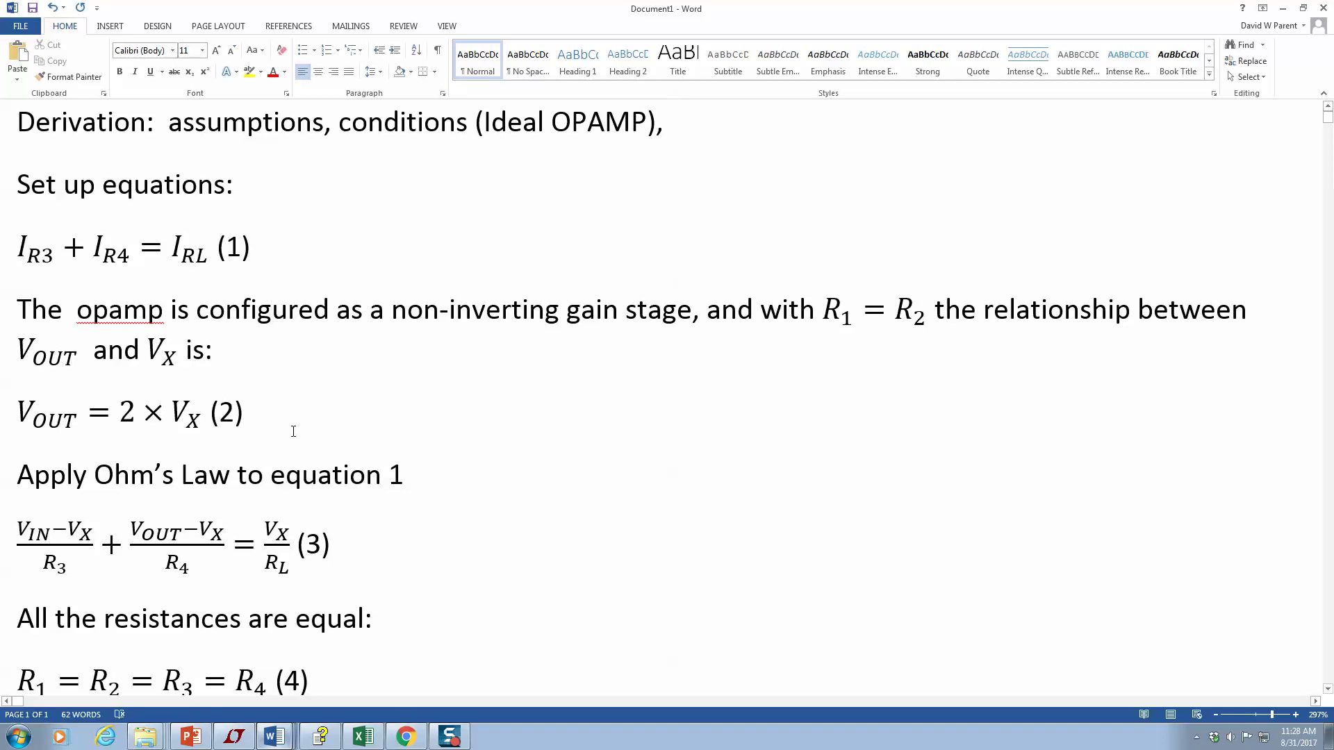
pyautogui.scroll(-1, 293, 431)
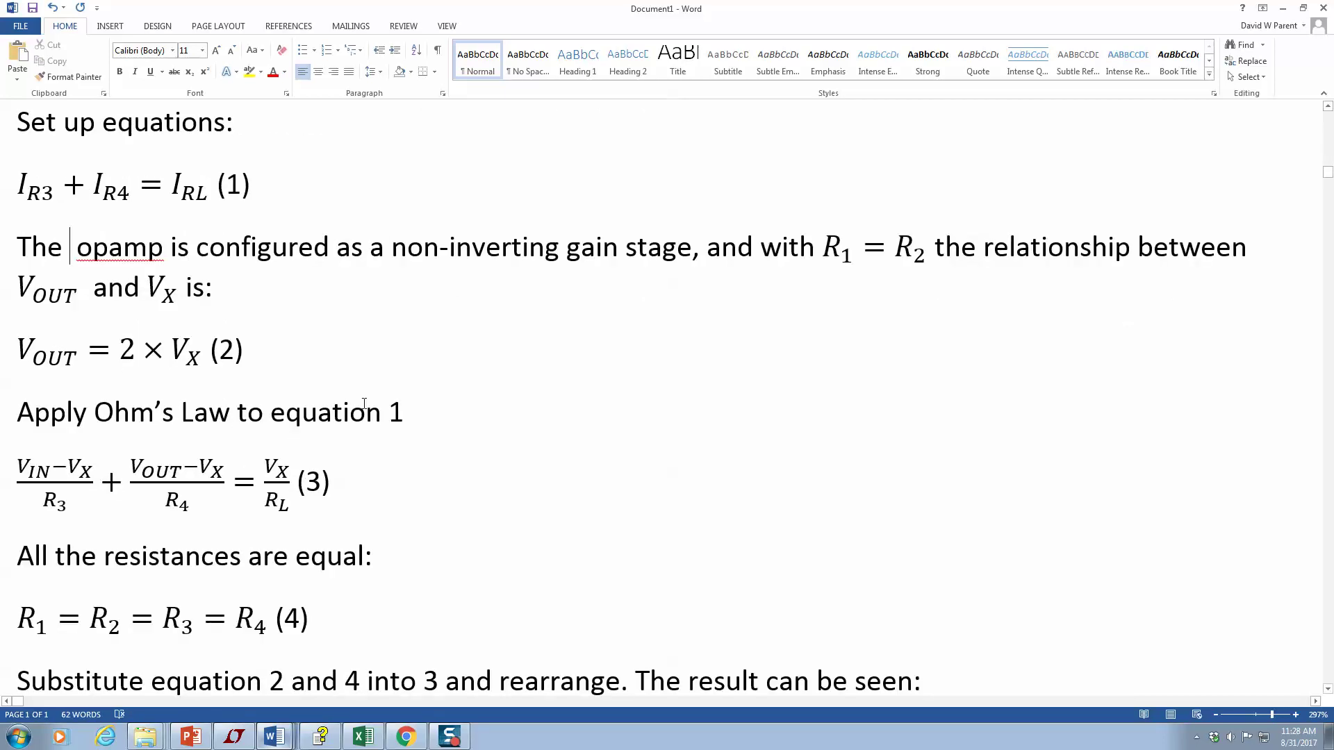
# Place the cursor after equation (3), then switch to the LTspice howland schematic
pyautogui.moveTo(39, 472); pyautogui.dragTo(502, 516)
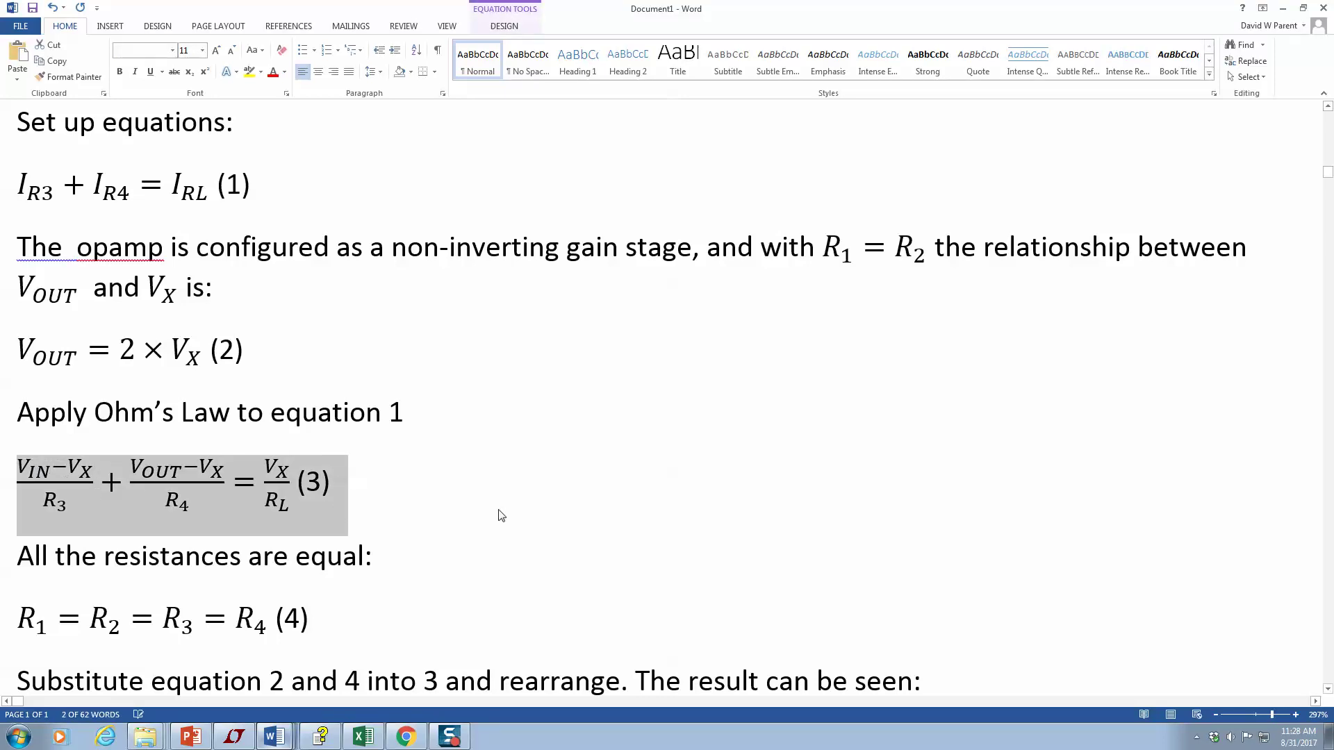
pyautogui.click(502, 515)
pyautogui.scroll(-4, 502, 515)
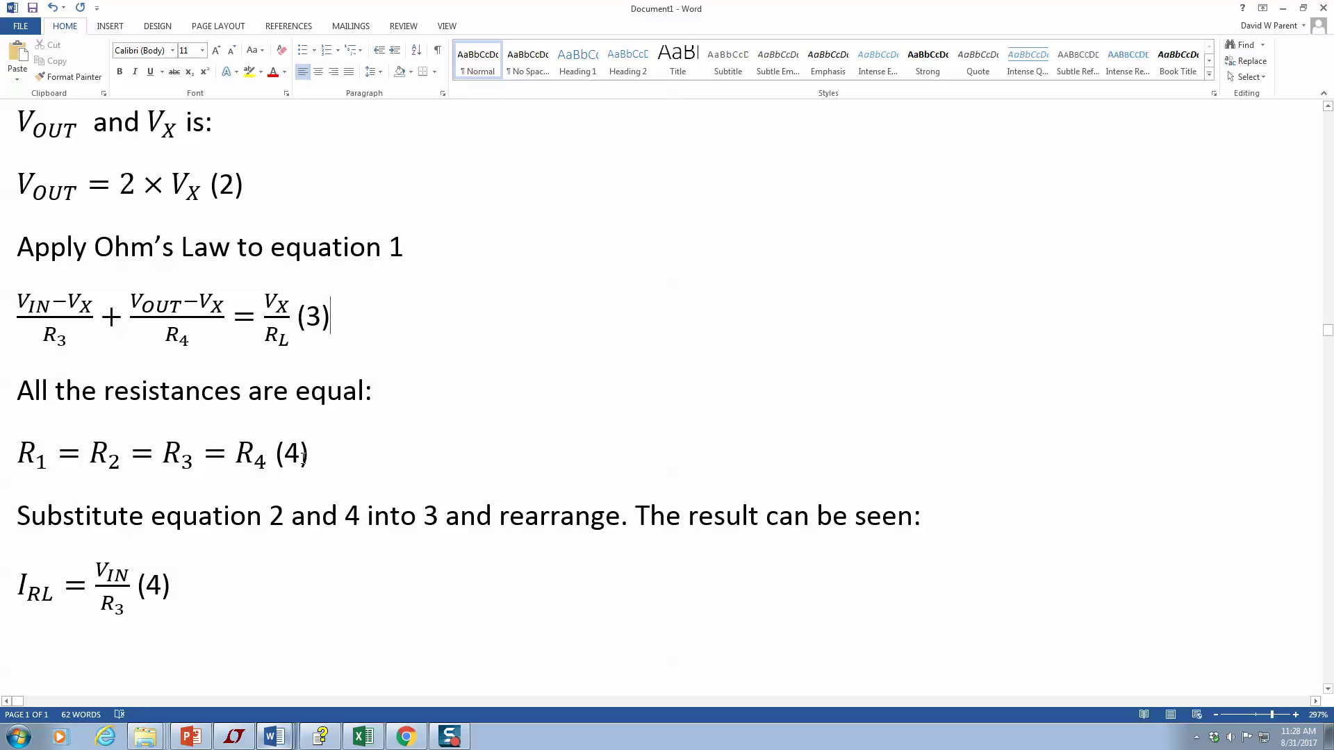
pyautogui.click(236, 736)
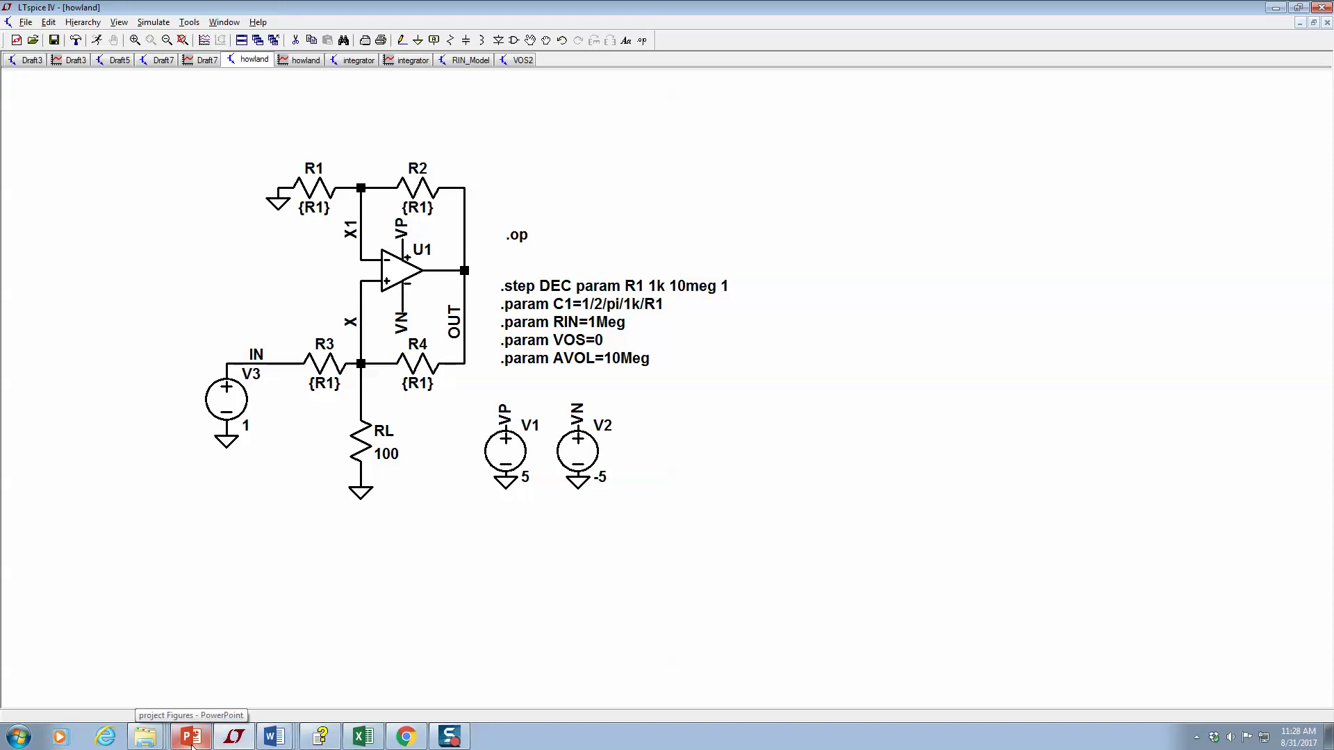
# Bring the Document1 derivation back from Word's taskbar window list
pyautogui.click(275, 736)
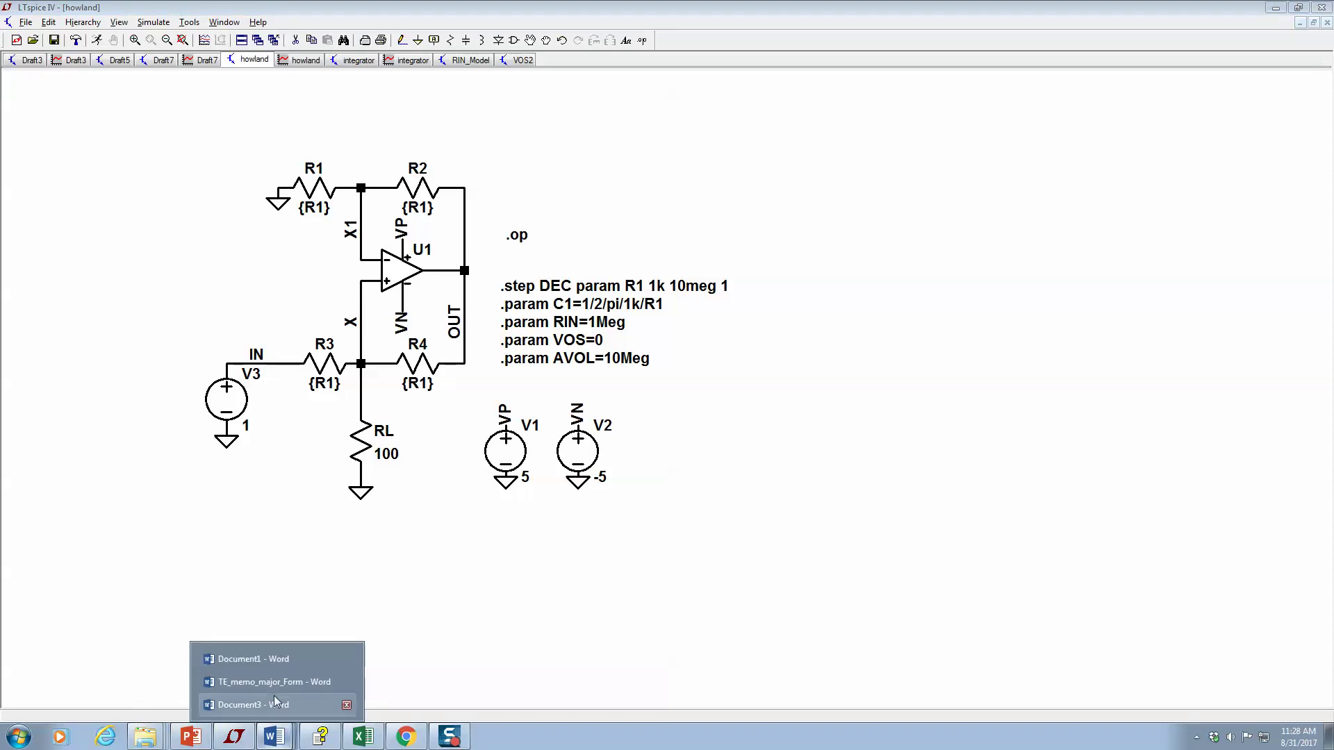
pyautogui.click(268, 655)
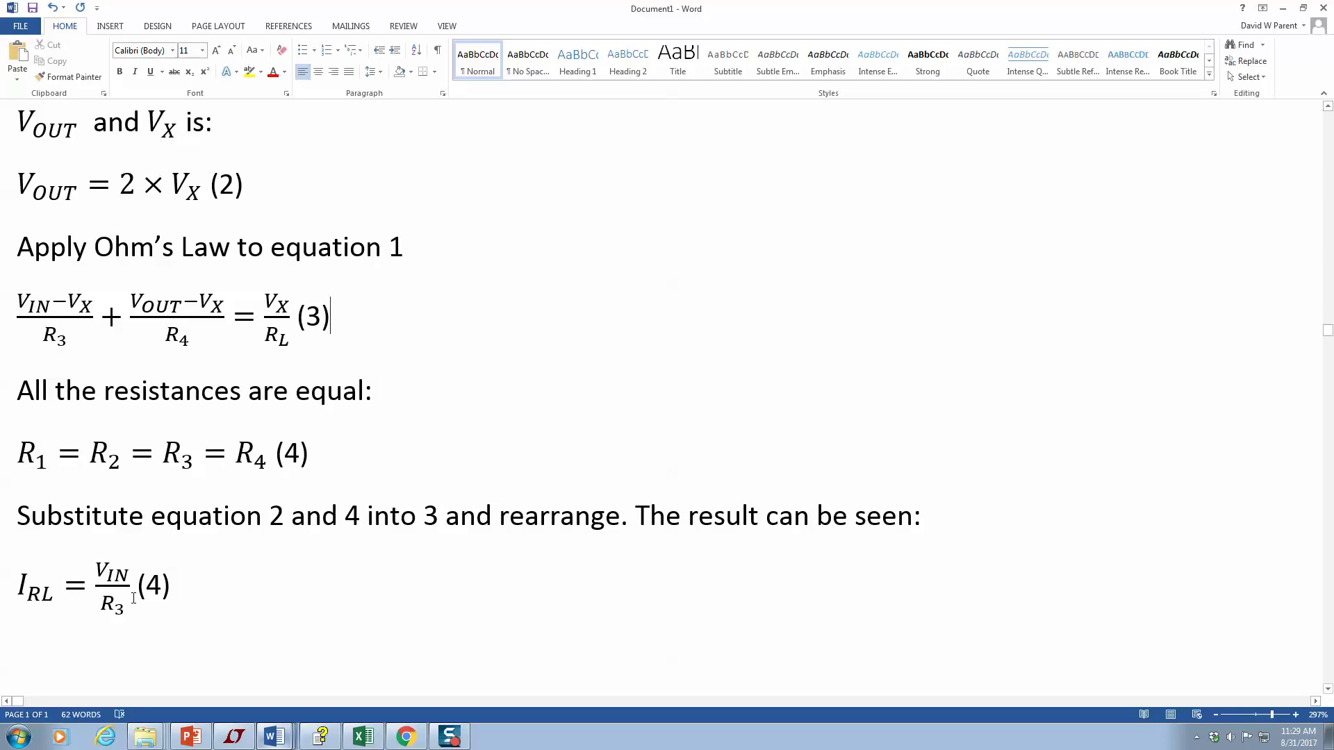
# Add a blank line after the I_RL = V_IN/R3 (4) result equation
pyautogui.click(258, 609)
pyautogui.press('Return')
# Replace the Insert > Equation box with a fresh Alt+= equation on the blank line
pyautogui.click(106, 28)
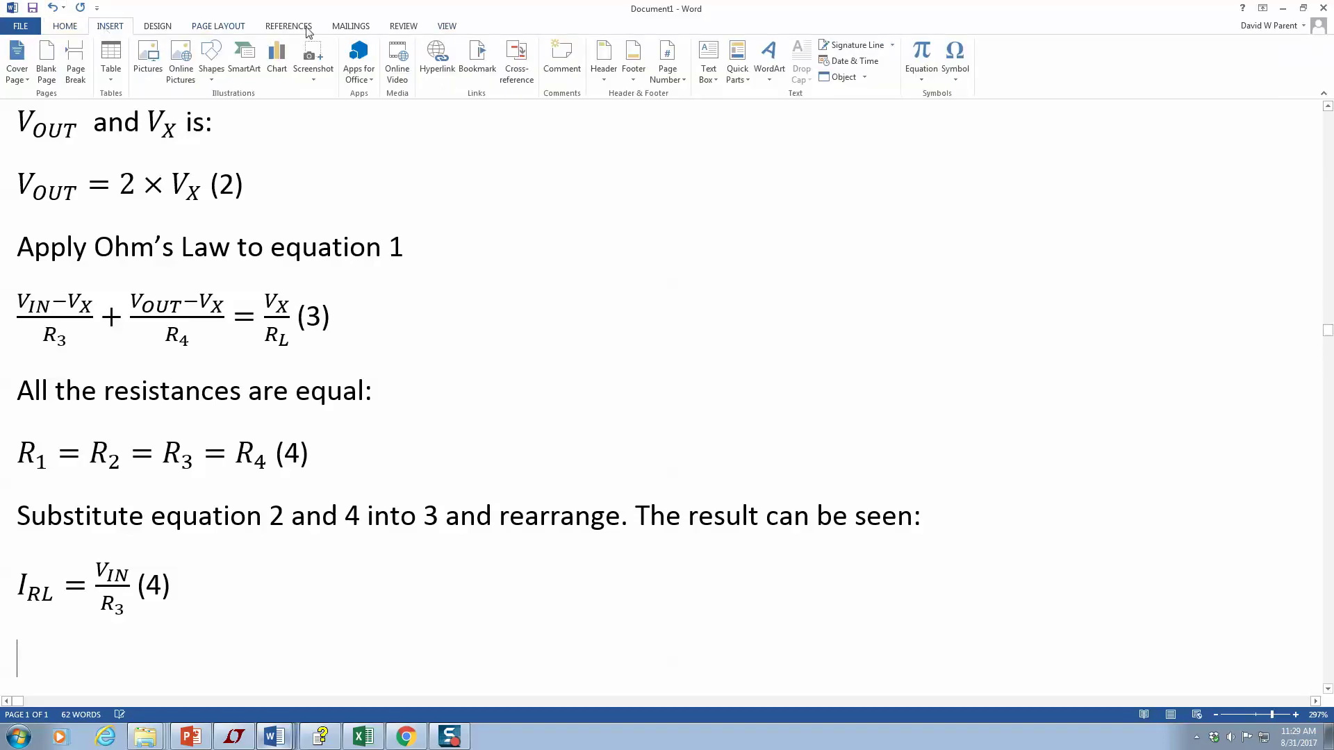
pyautogui.click(935, 52)
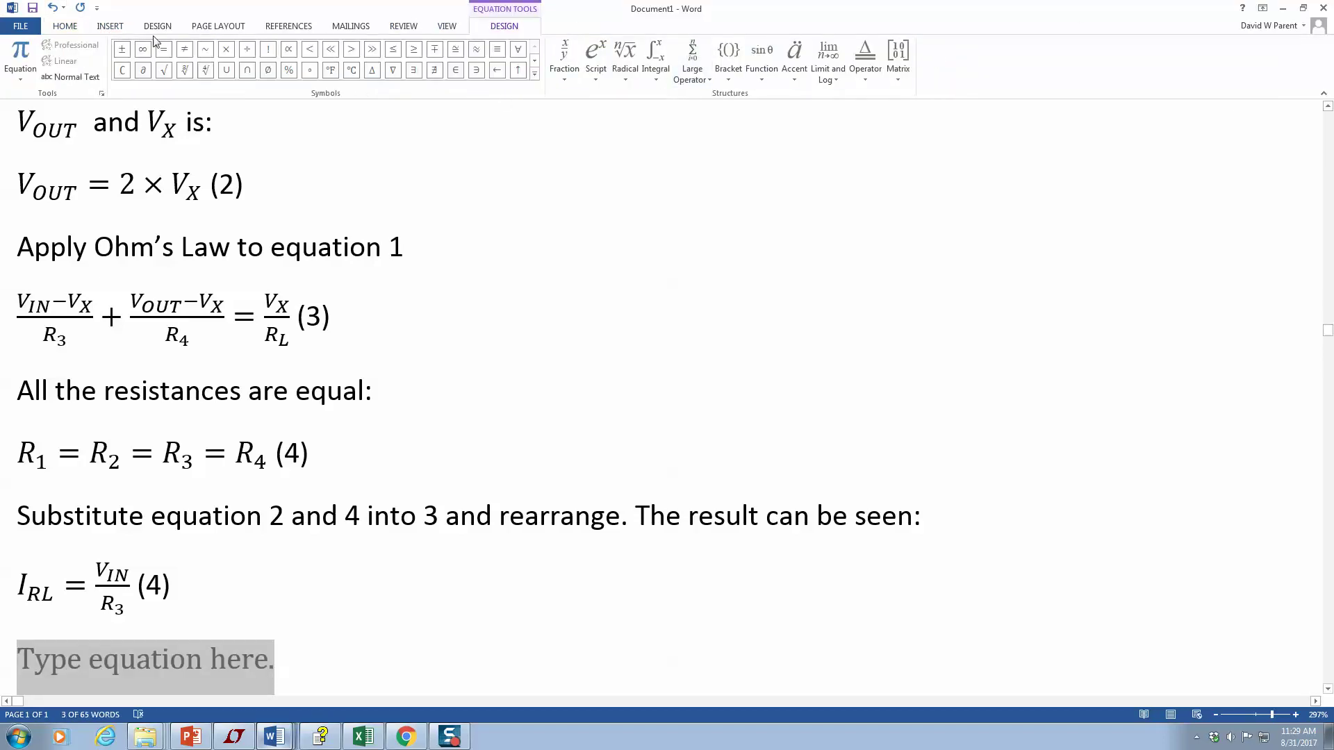
pyautogui.click(438, 515)
pyautogui.click(325, 668)
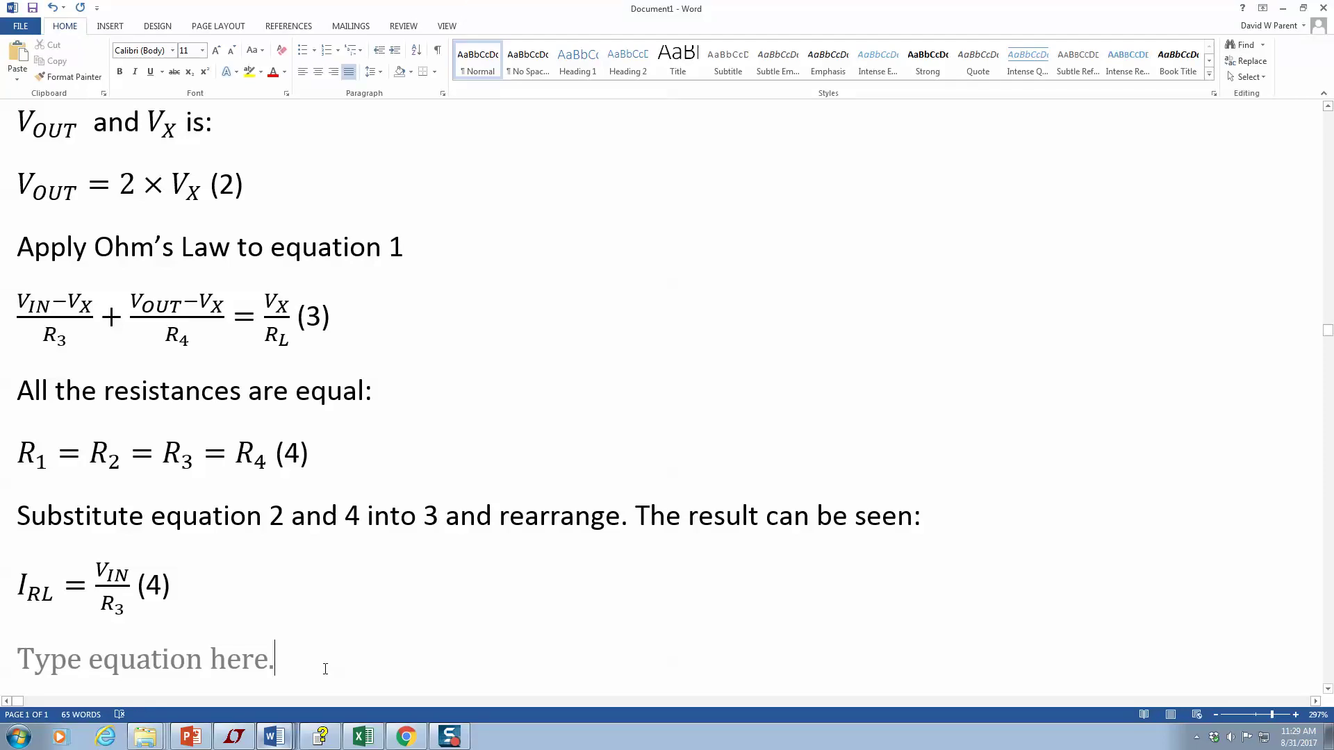
pyautogui.press('BackSpace')
pyautogui.press('BackSpace')
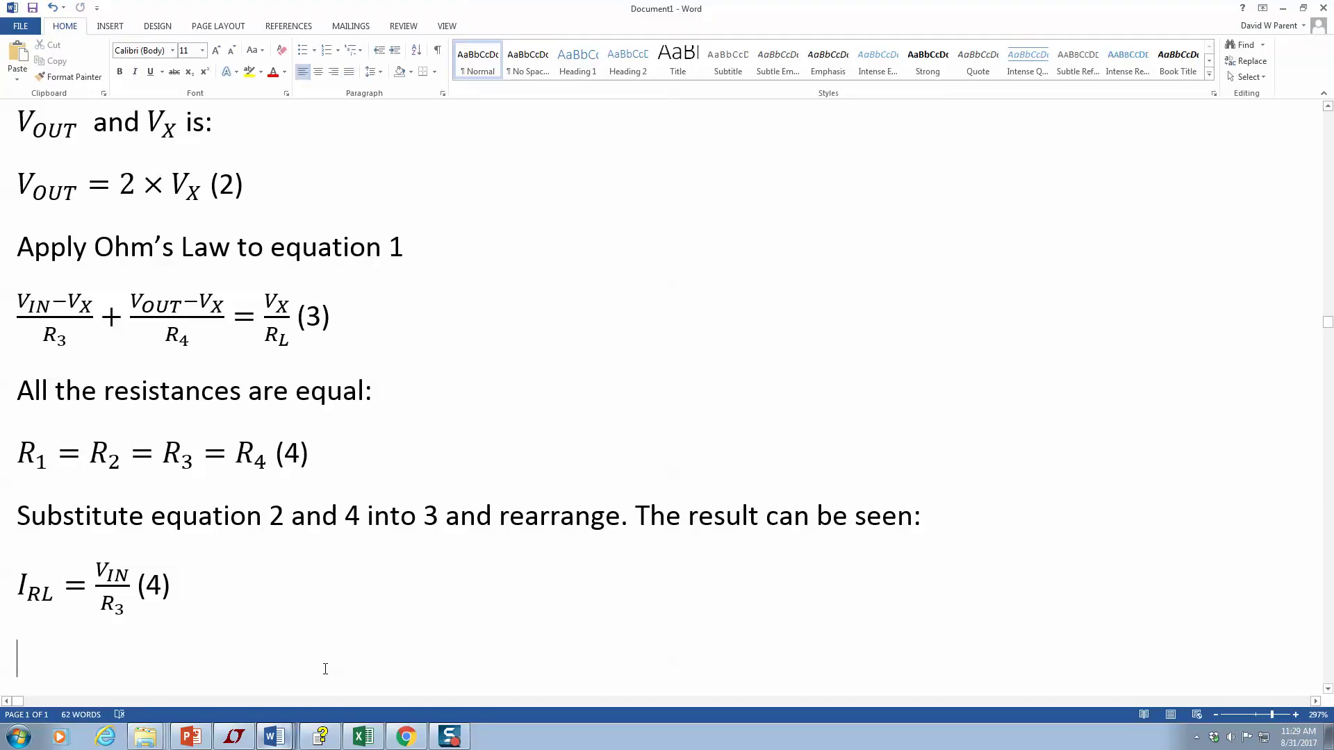
pyautogui.hotkey('alt', '=')
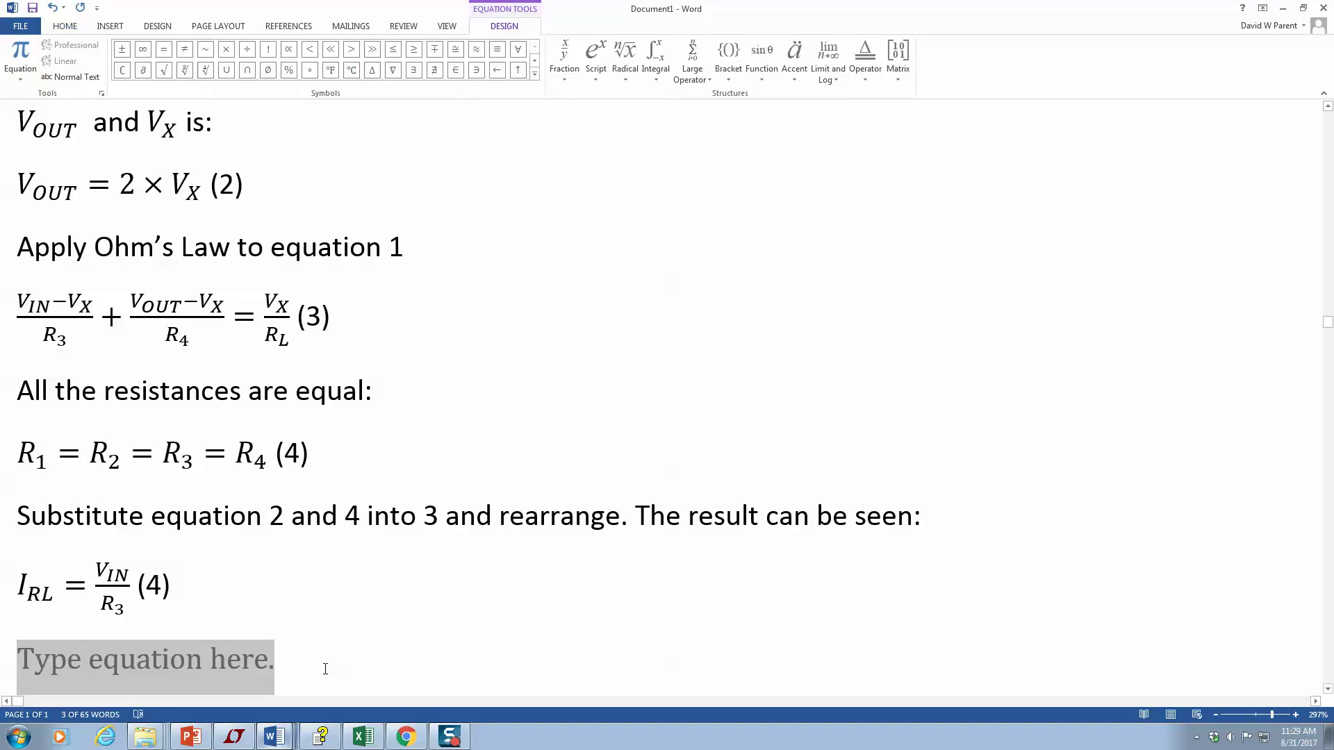
# Type R_1 = V_1/I_1 so the equation renders R₁ = V₁/I₁ as a stacked fraction
pyautogui.write('R')
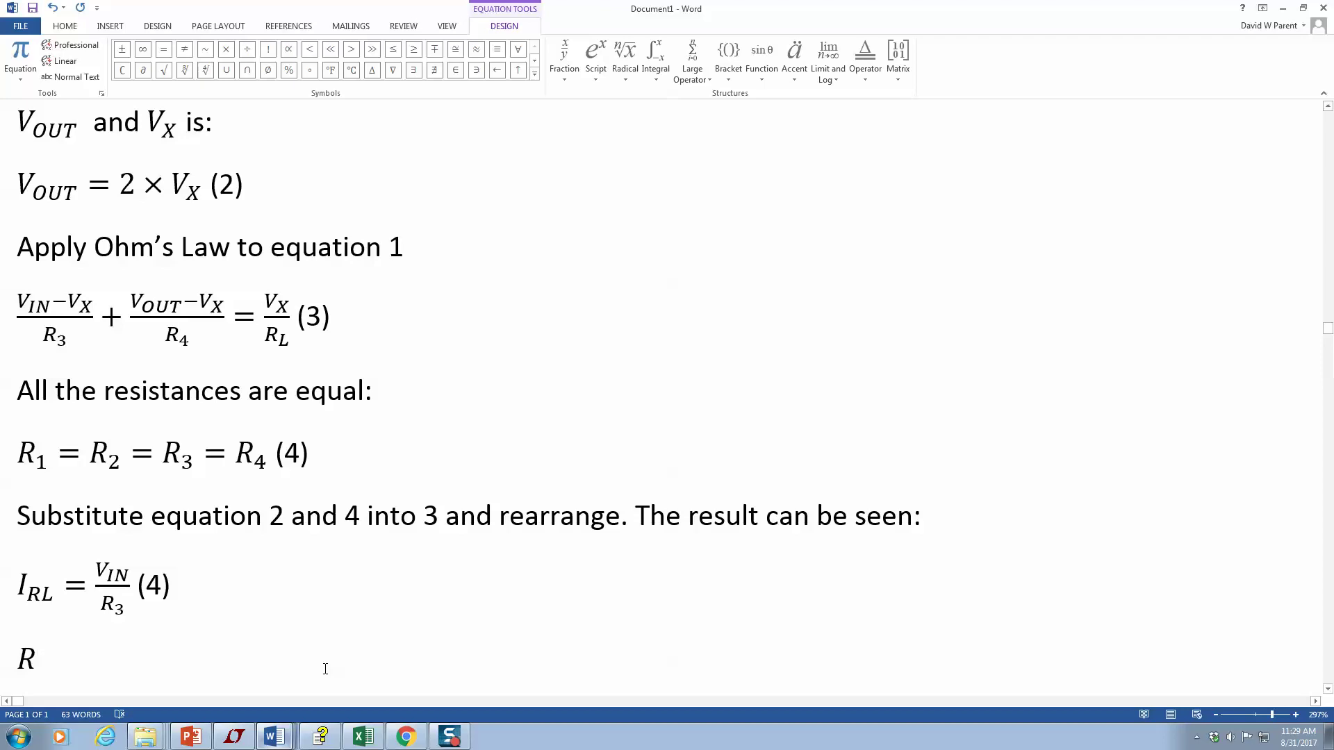
pyautogui.write('_1')
pyautogui.press('space')
pyautogui.write('=')
pyautogui.write('V_1')
pyautogui.press('space')
pyautogui.write('/I_1')
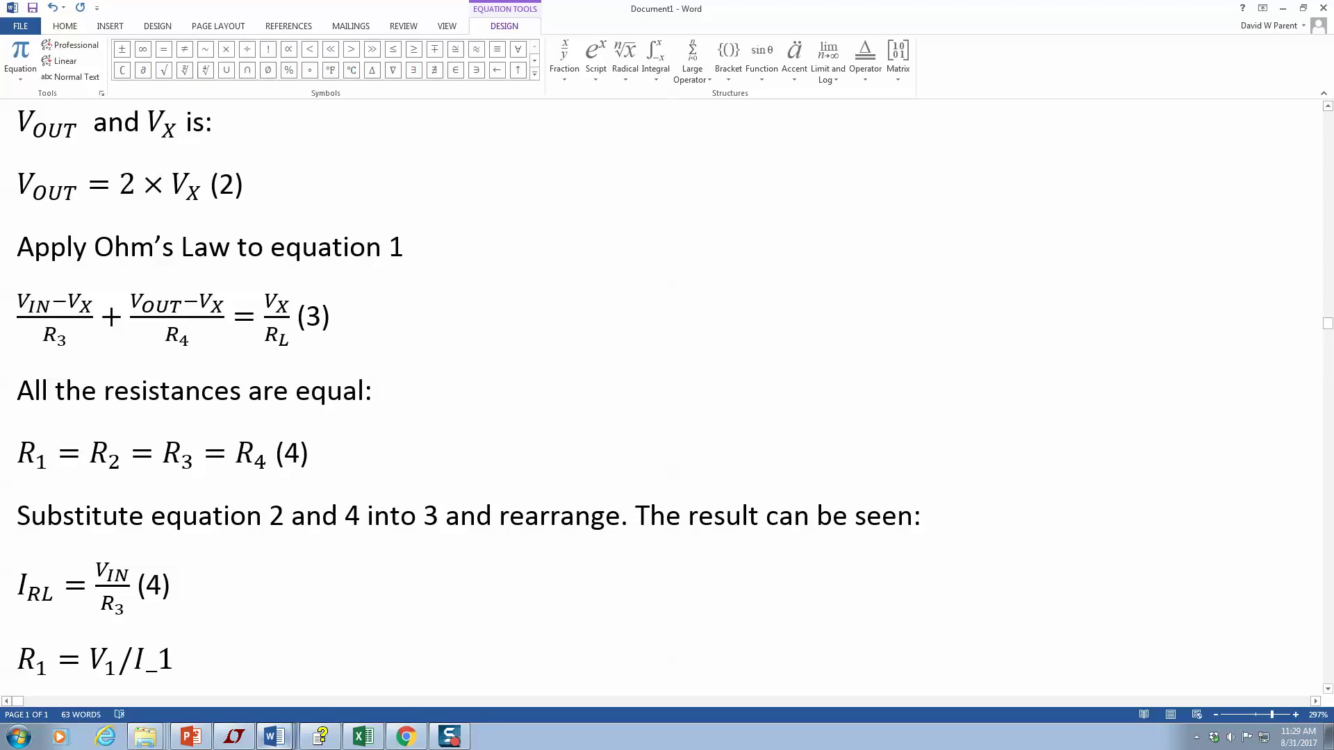
pyautogui.press('space')
pyautogui.press('space')
pyautogui.scroll(-3, 667, 396)
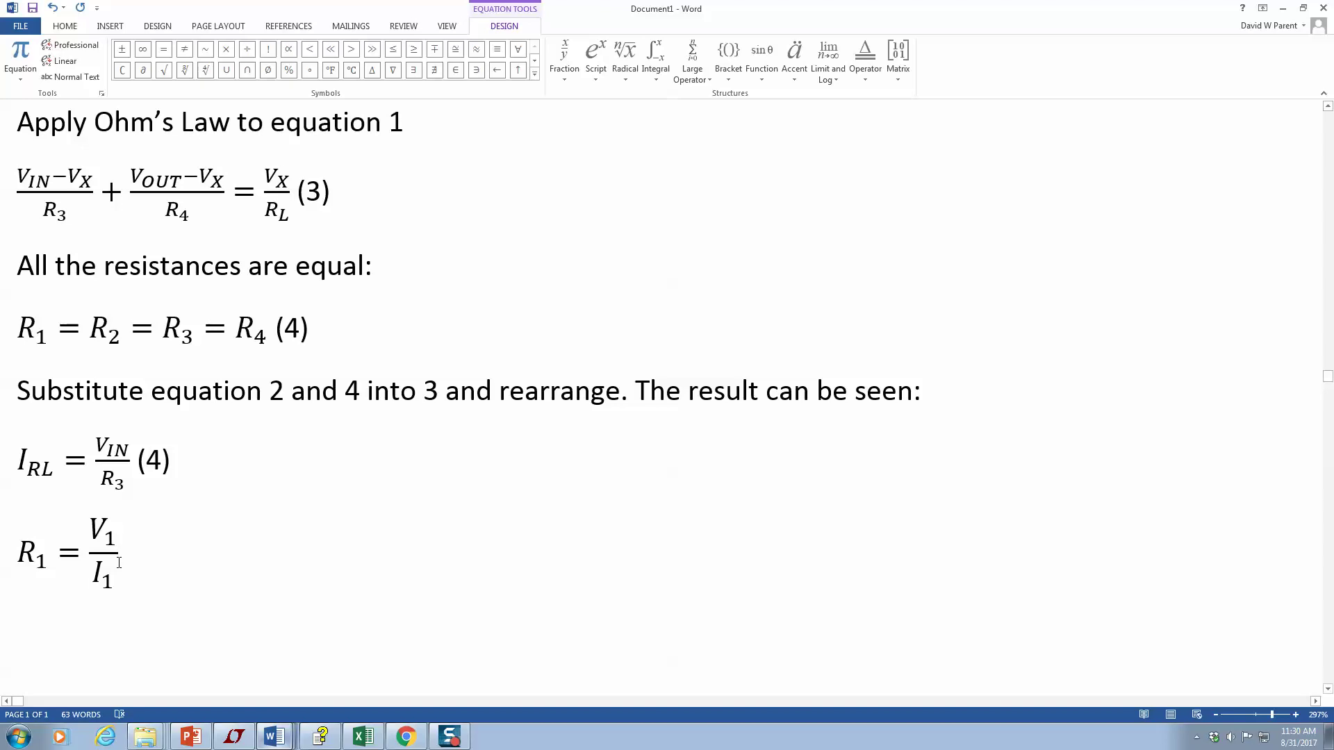
# Append \times, \int and R^7 so the equation continues with × ∫ R⁷
pyautogui.write('\\times')
pyautogui.press('space')
pyautogui.write('\\inmt')
pyautogui.press('BackSpace')
pyautogui.press('BackSpace')
pyautogui.write('t')
pyautogui.press('space')
pyautogui.write('R^7')
pyautogui.press('space')
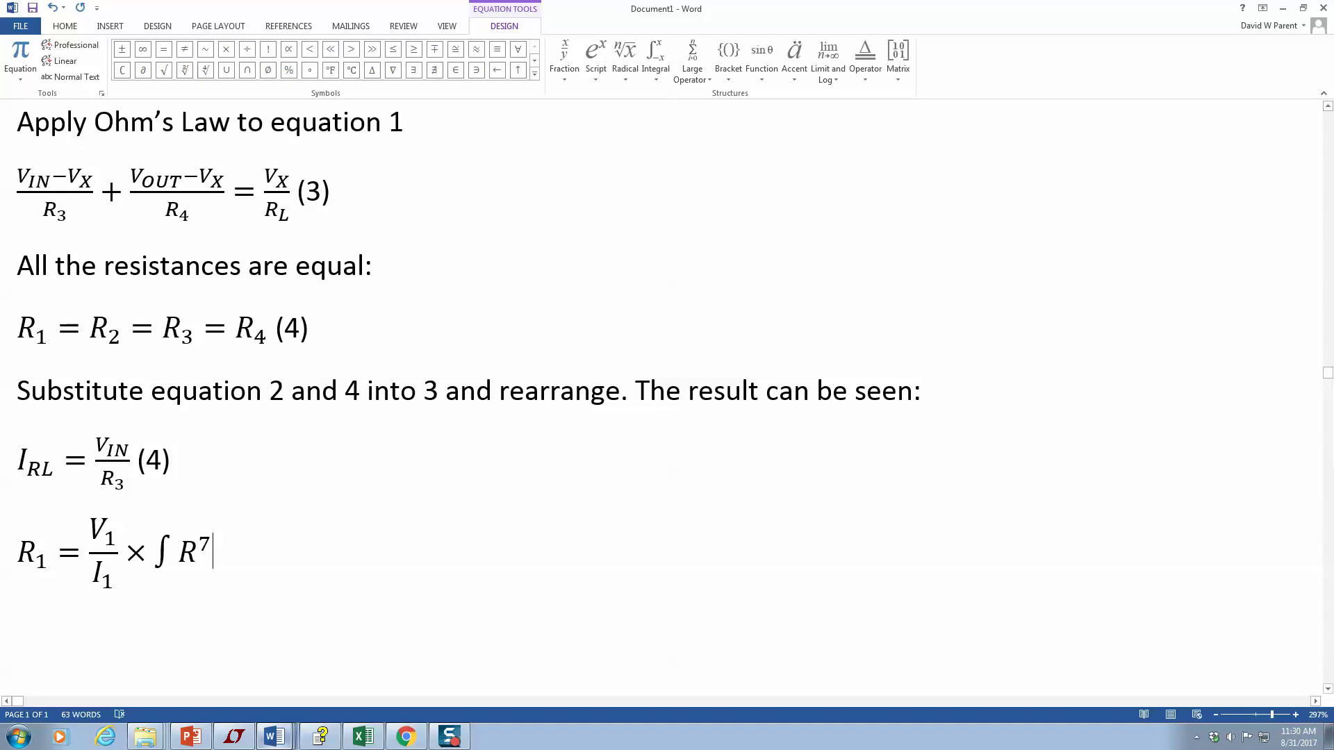